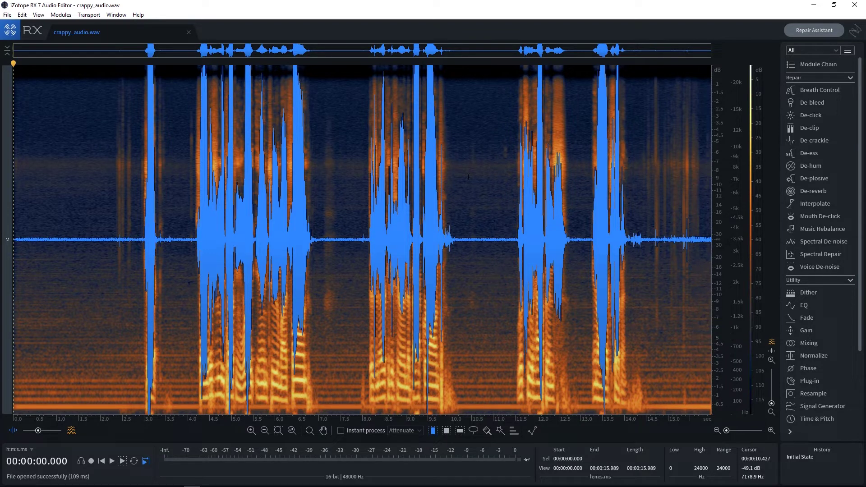
Play crappy_audio.wav from about 1.7 s to 10.2 s, then park the playhead at 6.4 s.
{"action": "left_click", "coordinate": [137, 203]}
{"action": "left_click", "coordinate": [88, 210]}
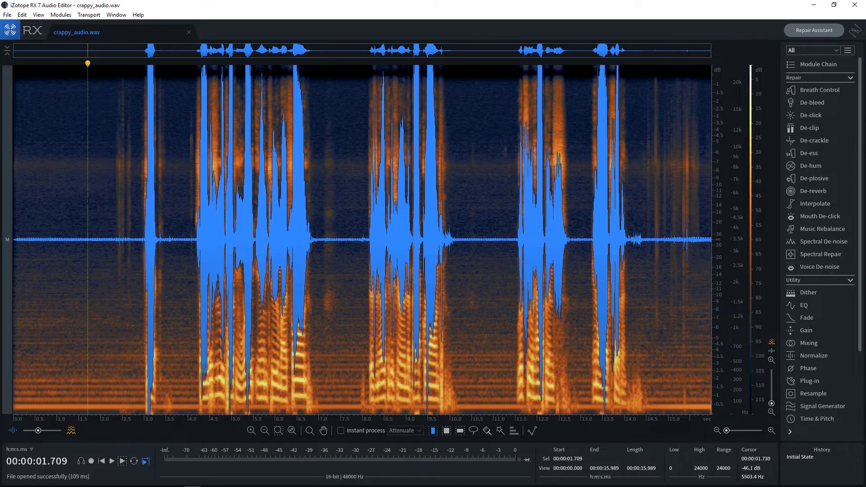
{"action": "key", "text": "space"}
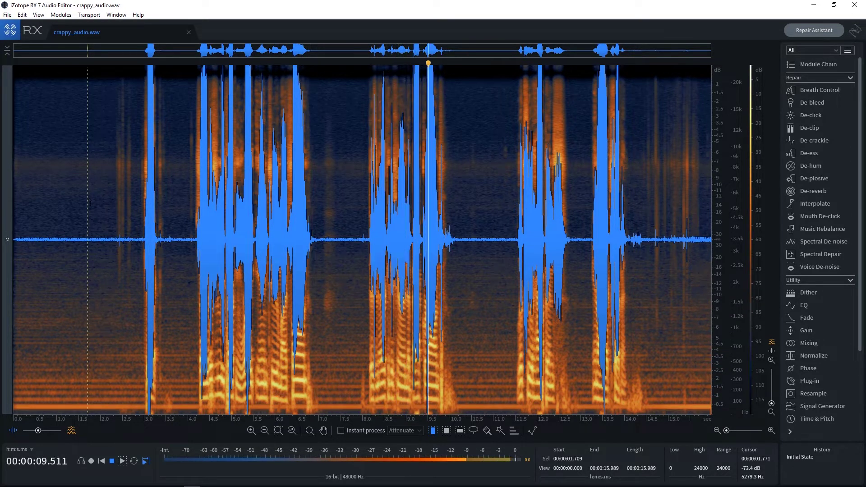
{"action": "key", "text": "space"}
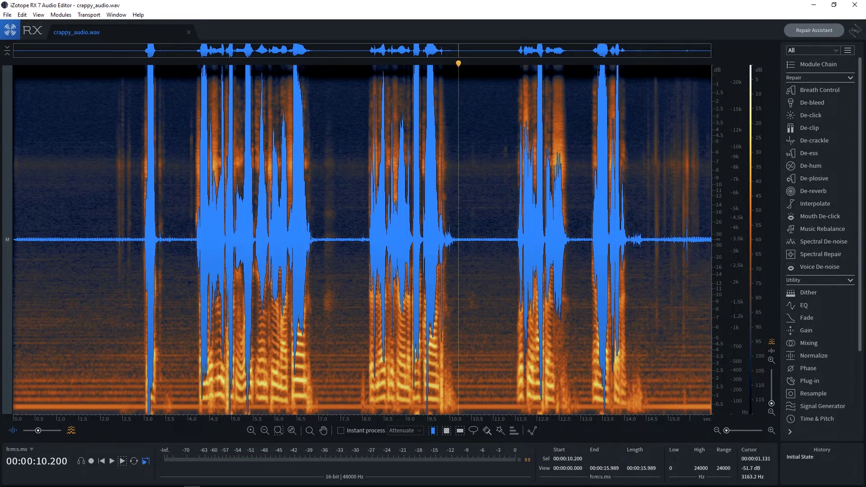
{"action": "left_click_drag", "start_coordinate": [35, 247], "coordinate": [87, 246]}
{"action": "left_click", "coordinate": [294, 135]}
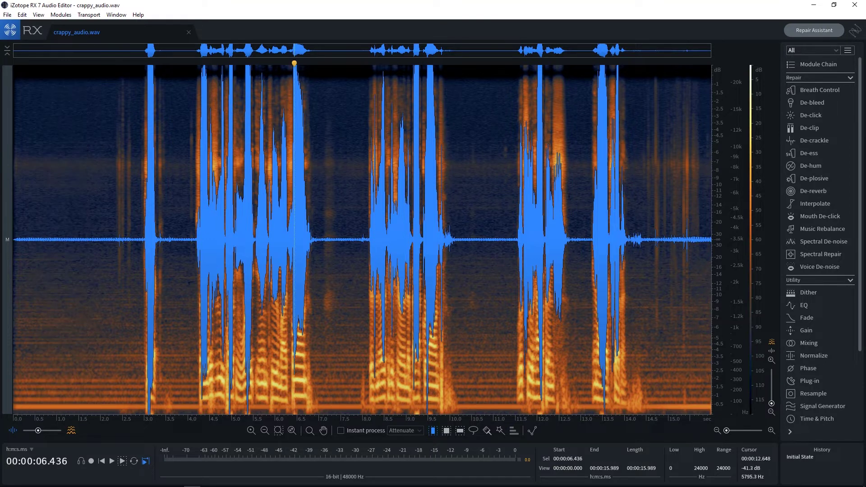
Run the Repair Assistant's Dialogue analysis on crappy_audio.wav.
{"action": "left_click", "coordinate": [804, 32]}
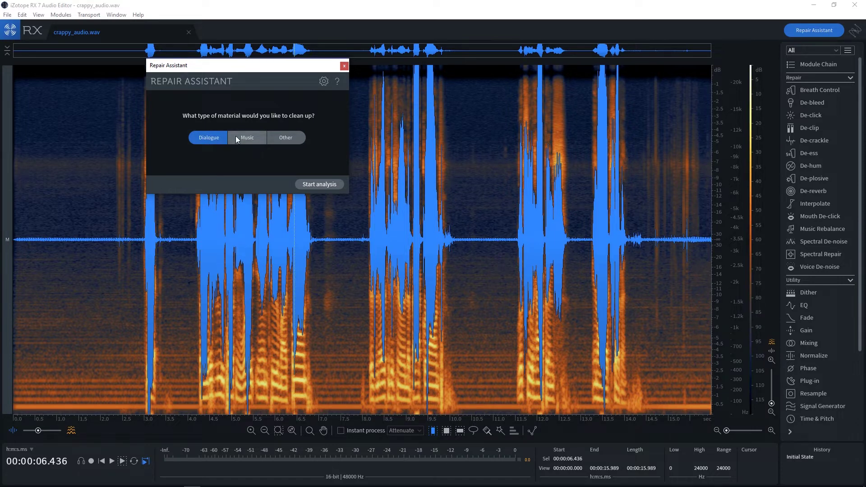
{"action": "left_click", "coordinate": [320, 185]}
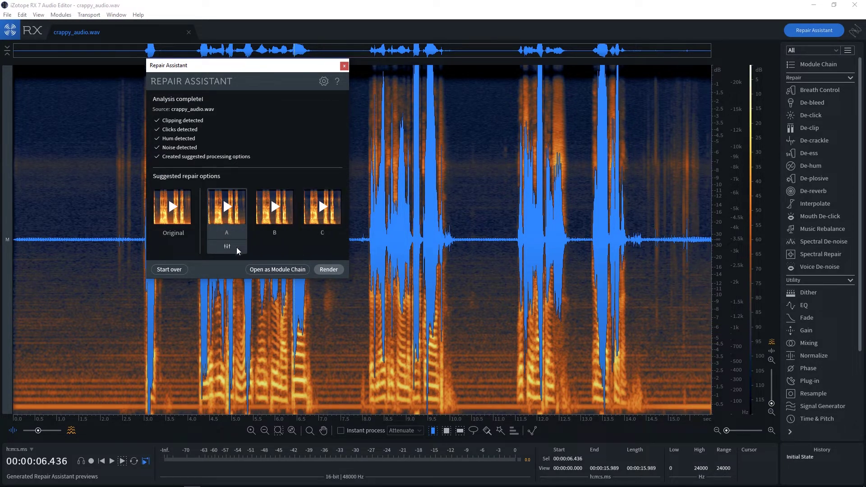
Read the processing chains of options A, B and C, and adjust option A's repair intensity.
{"action": "mouse_move", "coordinate": [234, 213]}
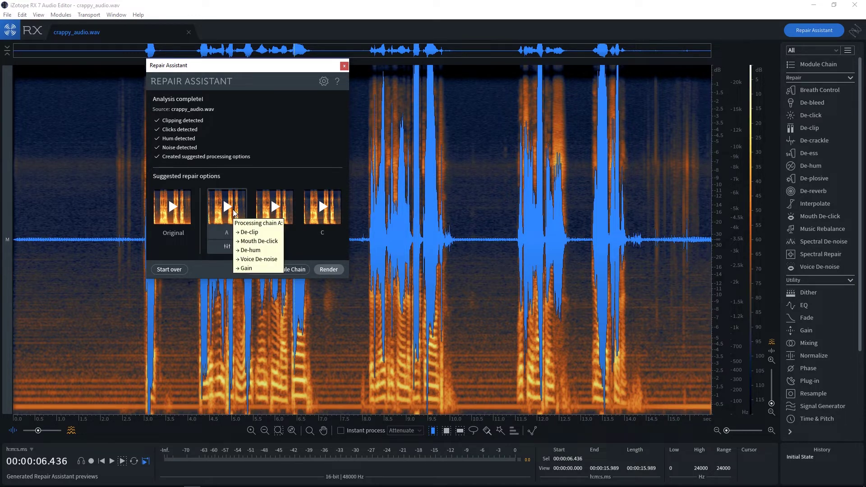
{"action": "mouse_move", "coordinate": [273, 206]}
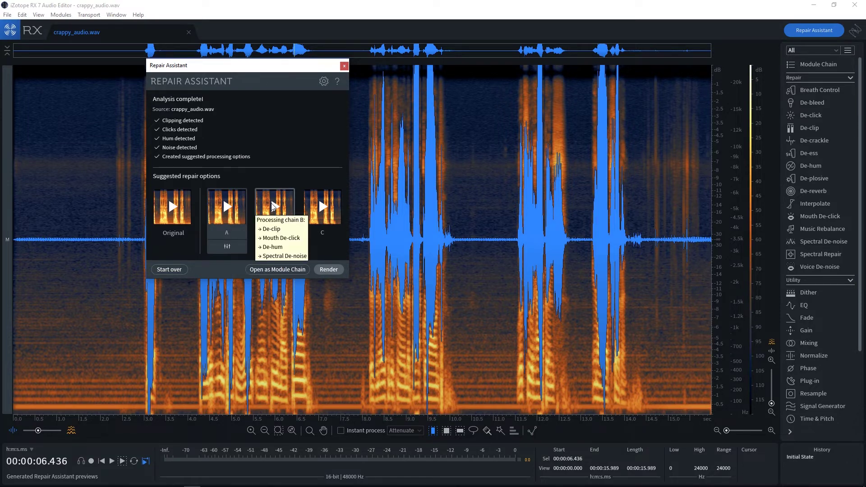
{"action": "mouse_move", "coordinate": [319, 206]}
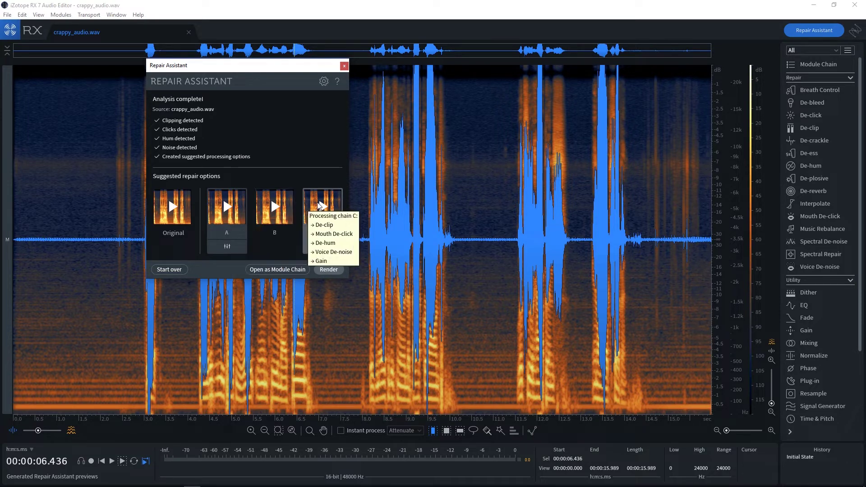
{"action": "mouse_move", "coordinate": [227, 250]}
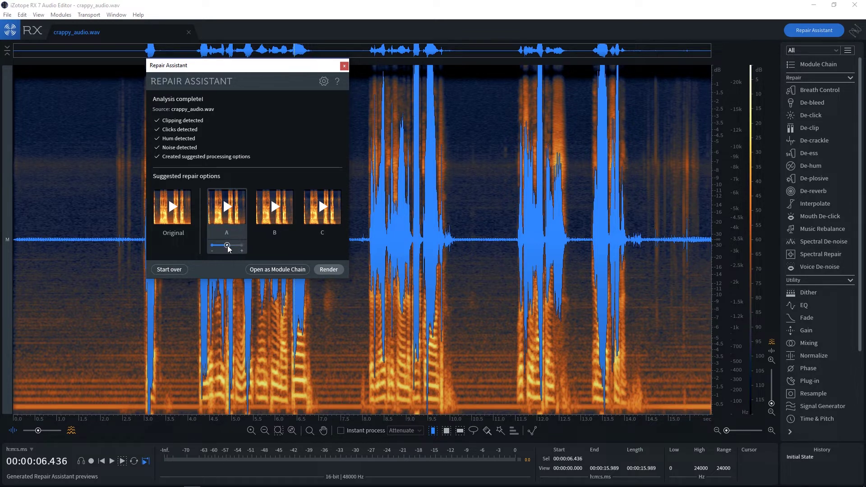
{"action": "mouse_move", "coordinate": [227, 245]}
{"action": "left_mouse_down"}
{"action": "mouse_move", "coordinate": [212, 246]}
{"action": "mouse_move", "coordinate": [253, 248]}
{"action": "mouse_move", "coordinate": [227, 247]}
{"action": "left_mouse_up"}
{"action": "left_click", "coordinate": [260, 270]}
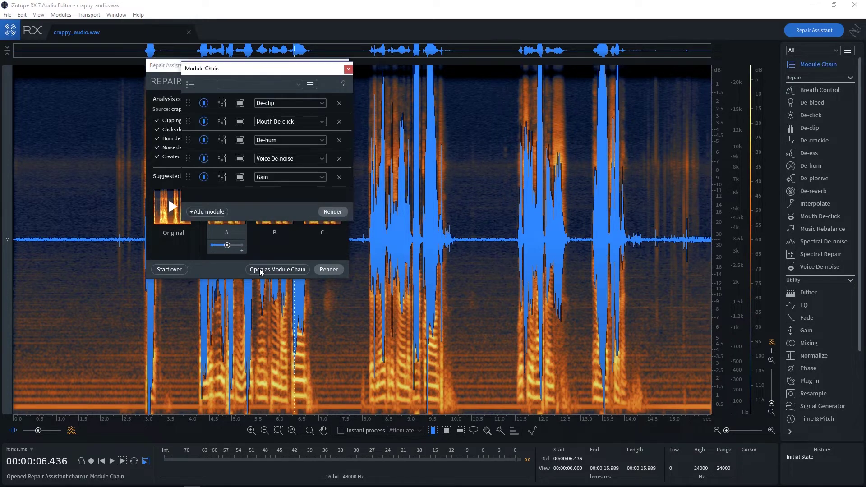
{"action": "left_click_drag", "start_coordinate": [254, 70], "coordinate": [468, 104]}
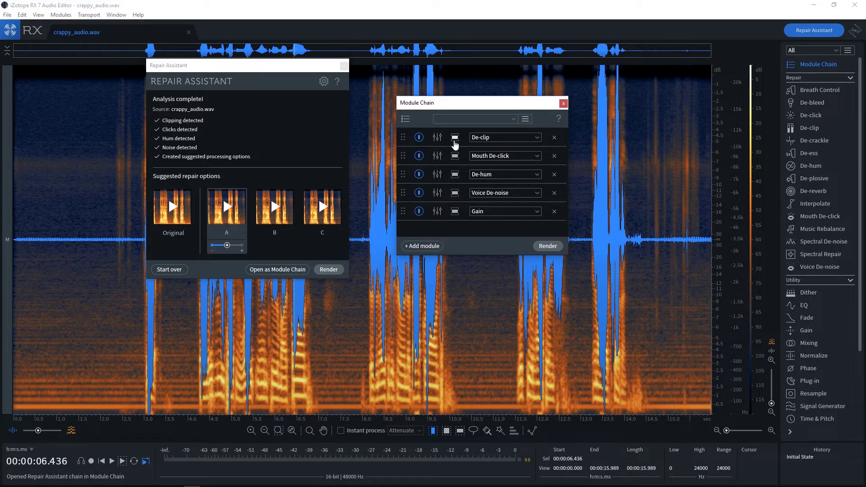
{"action": "left_click", "coordinate": [436, 137]}
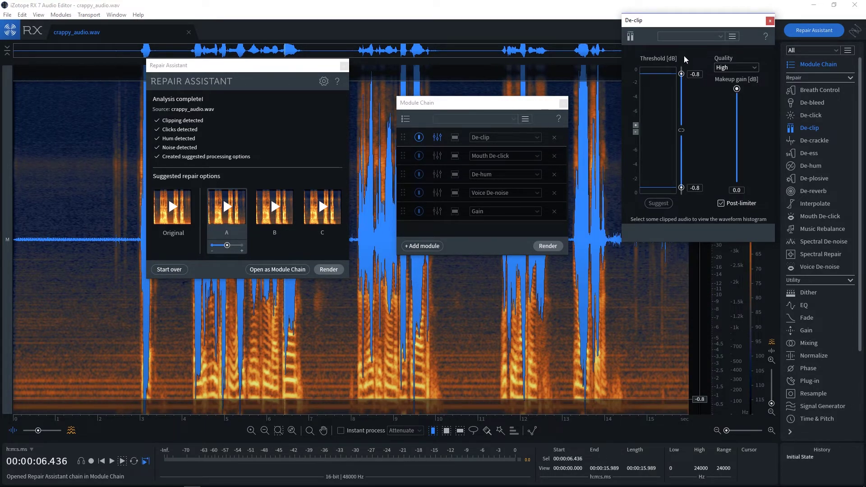
{"action": "left_click", "coordinate": [564, 103]}
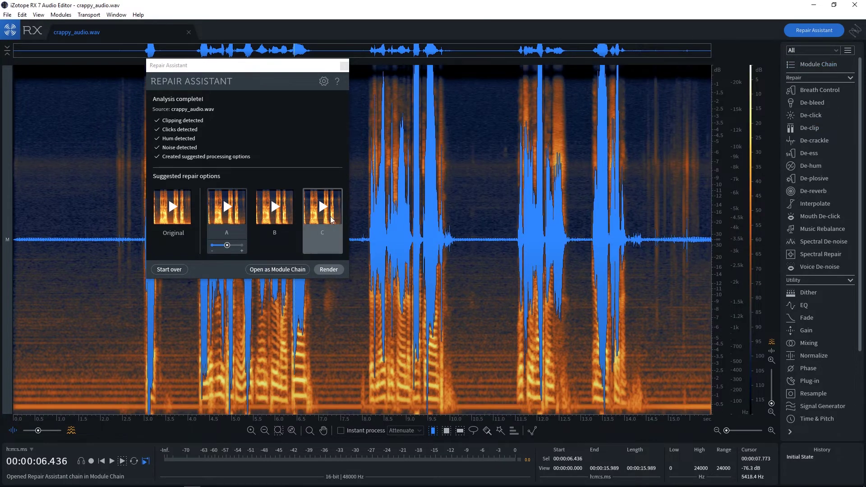
Preview the original audio and options A, B and C in turn, finishing on option A.
{"action": "left_click", "coordinate": [172, 208]}
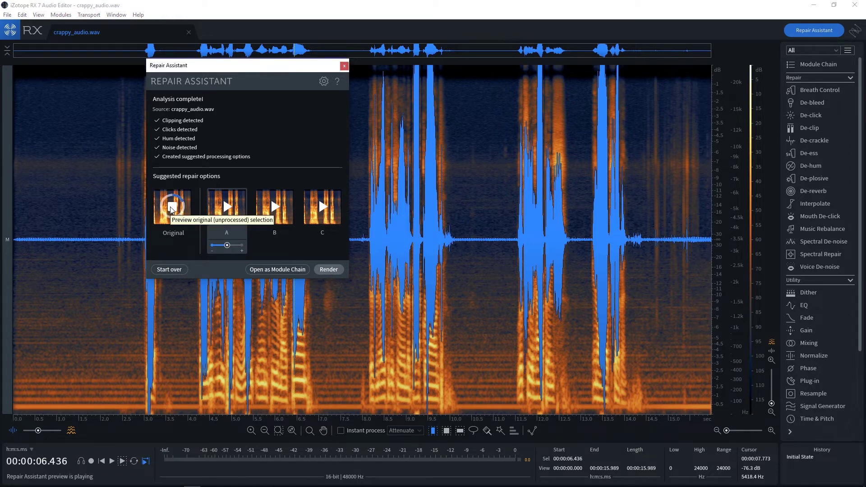
{"action": "left_click", "coordinate": [172, 208]}
{"action": "left_click", "coordinate": [228, 210]}
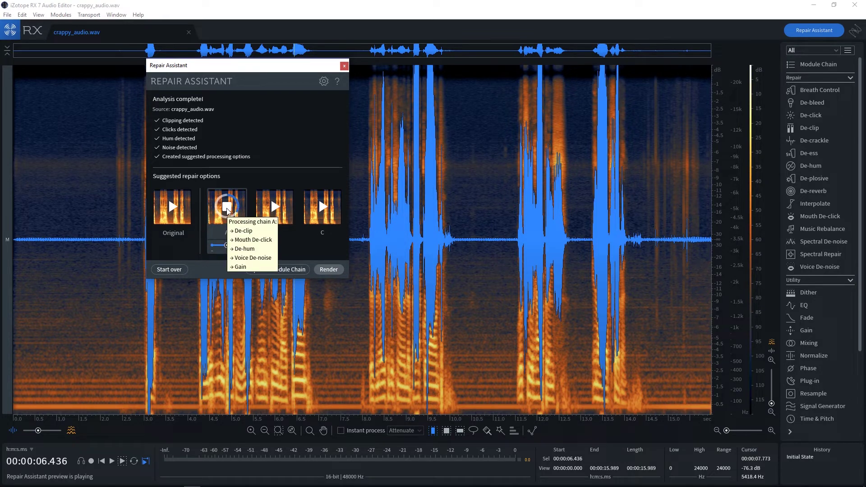
{"action": "left_click", "coordinate": [274, 208]}
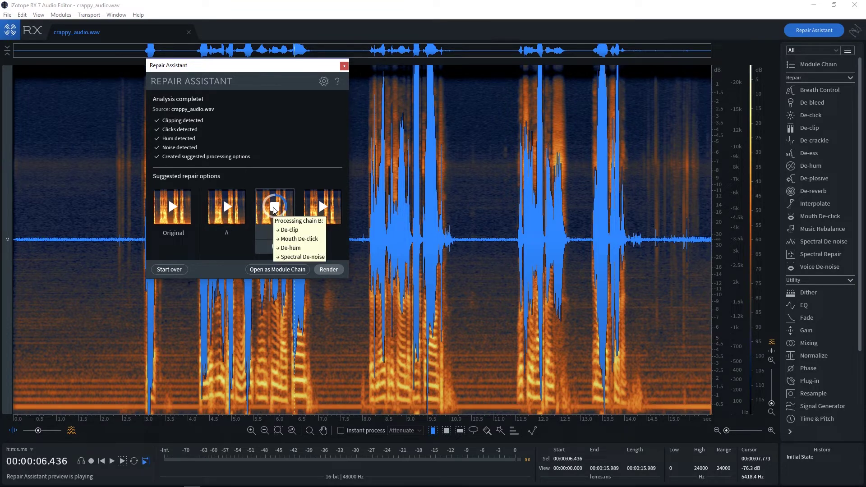
{"action": "left_click", "coordinate": [323, 207]}
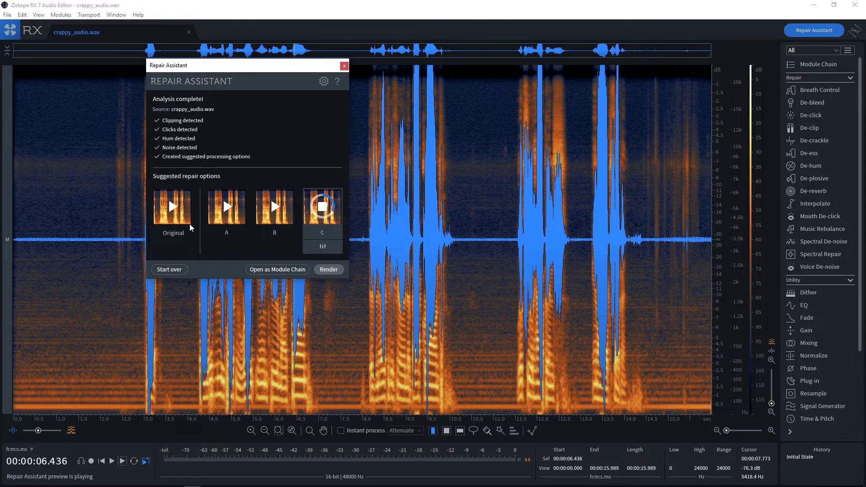
{"action": "left_click", "coordinate": [227, 208]}
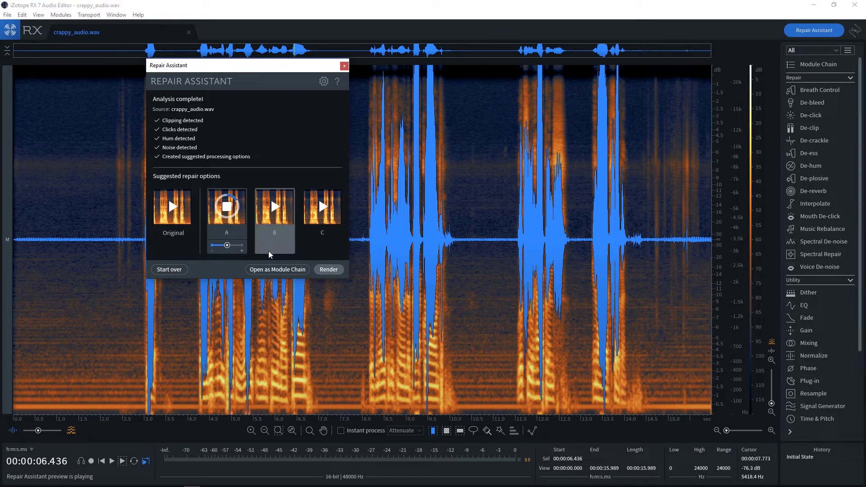
{"action": "left_click", "coordinate": [227, 210]}
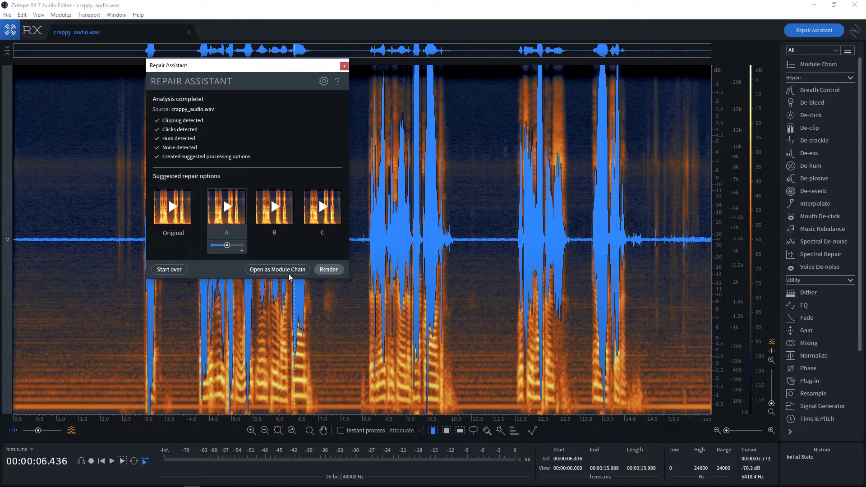
Render repair option A onto the file and play the repaired audio from about 8.15 s.
{"action": "left_click", "coordinate": [333, 272]}
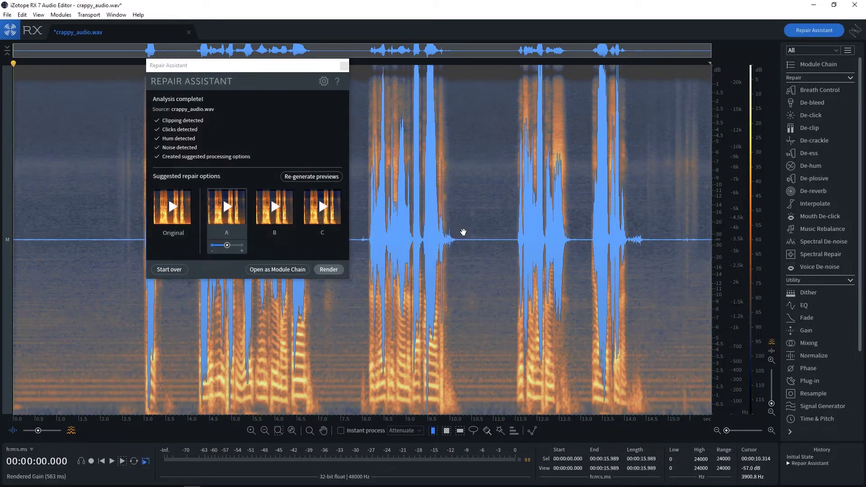
{"action": "left_click", "coordinate": [370, 239]}
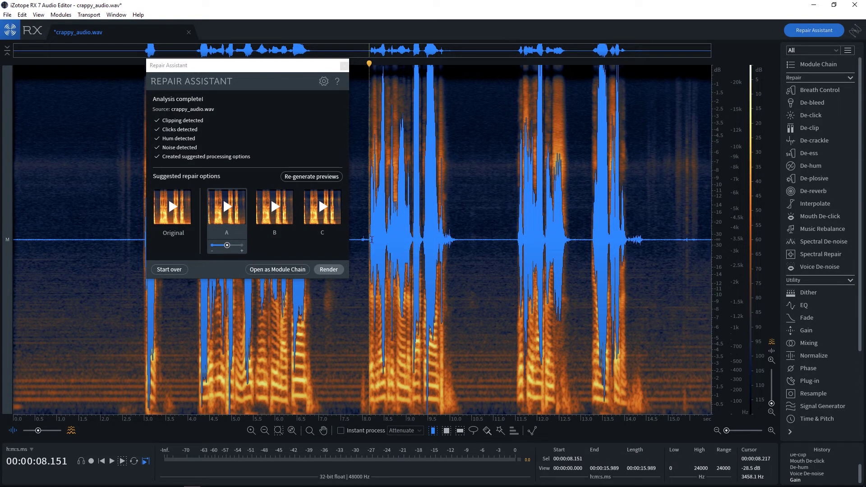
{"action": "key", "text": "space"}
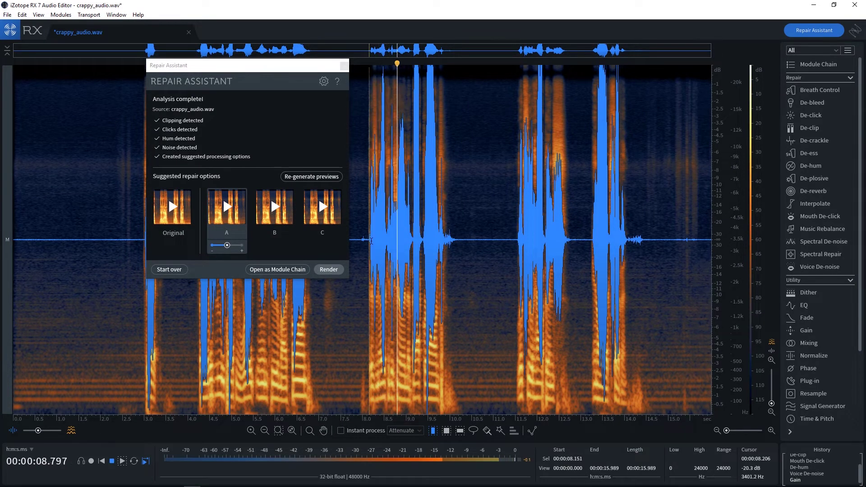
{"action": "key", "text": "space"}
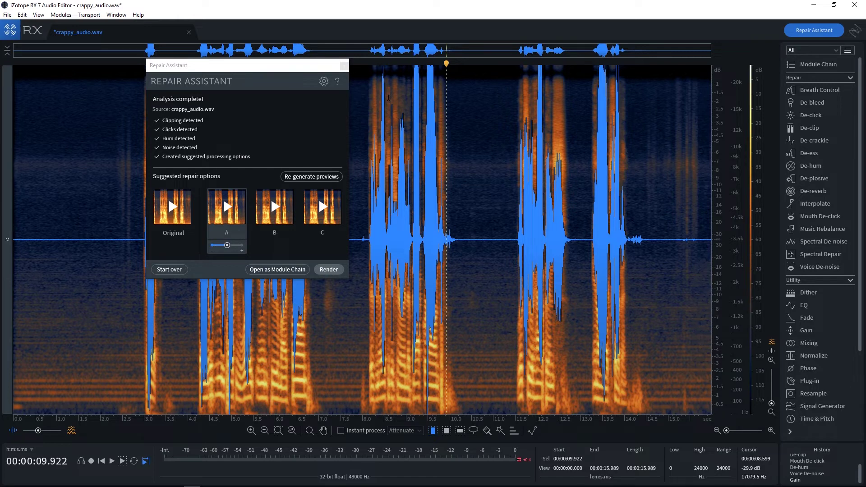
Render a -1.00 dB Gain onto the whole of crappy_audio.wav.
{"action": "left_click", "coordinate": [807, 330]}
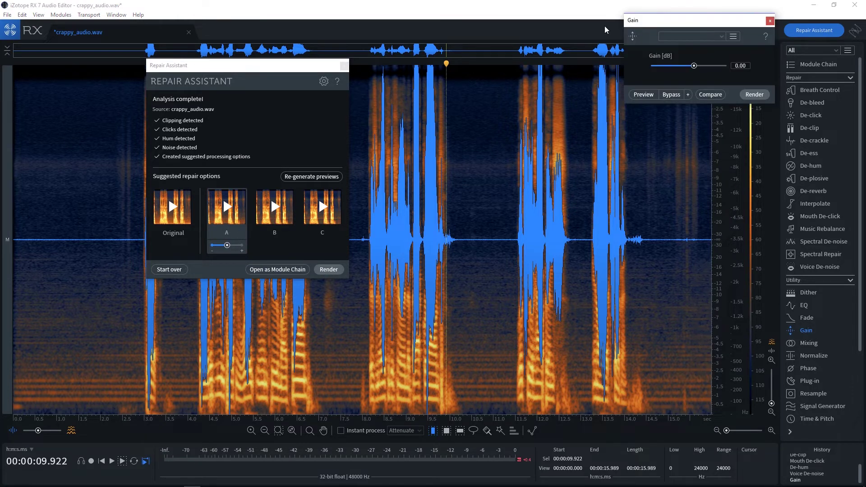
{"action": "left_click", "coordinate": [740, 65]}
{"action": "type", "text": "-1"}
{"action": "key", "text": "Return"}
{"action": "left_click", "coordinate": [754, 94]}
{"action": "left_click", "coordinate": [400, 135]}
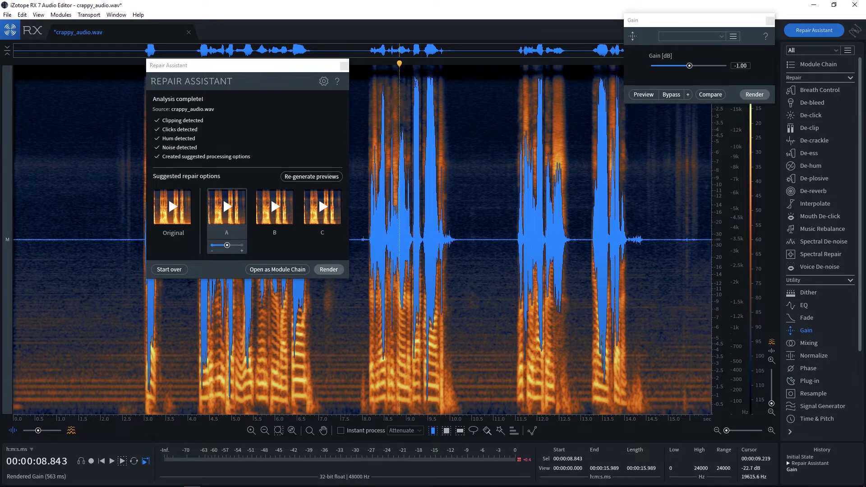
Zoom in on 6–11 s, play from 9.0 s, and revert to the Initial State in History.
{"action": "left_click_drag", "start_coordinate": [726, 430], "coordinate": [730, 431]}
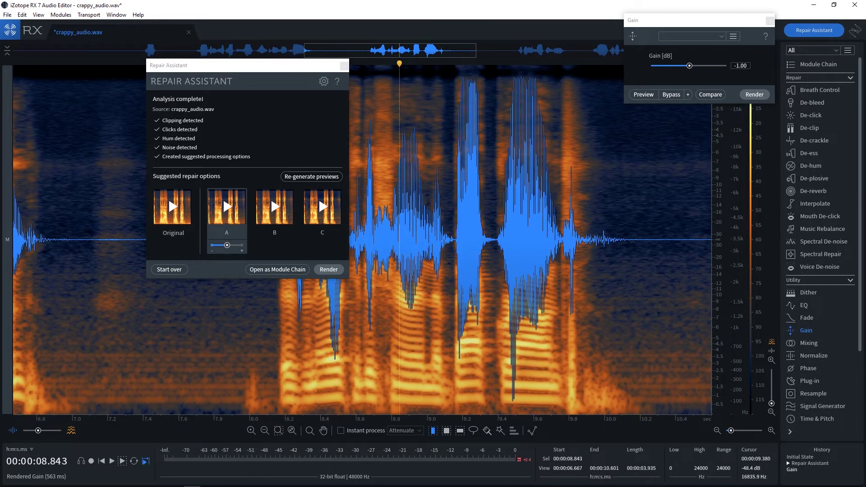
{"action": "left_click", "coordinate": [427, 155]}
{"action": "key", "text": "space"}
{"action": "key", "text": "space"}
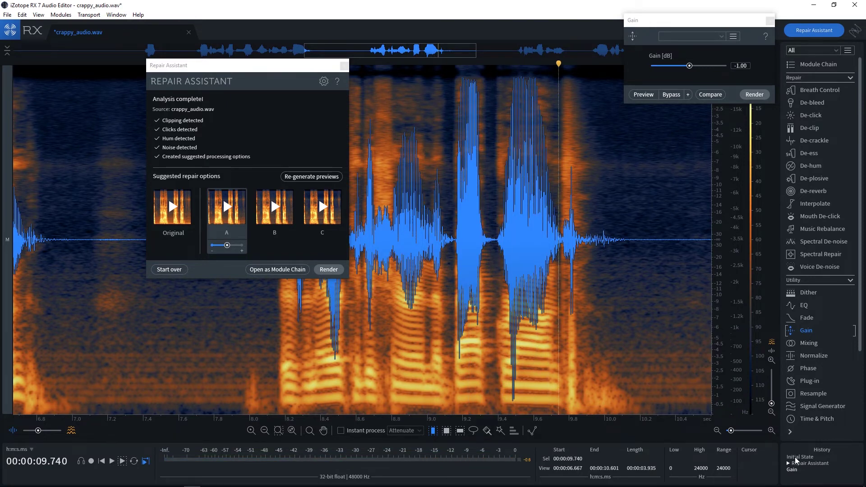
{"action": "left_click", "coordinate": [795, 456]}
{"action": "left_click", "coordinate": [450, 206]}
{"action": "key", "text": "space"}
{"action": "key", "text": "space"}
Return to the Gain state, play from 9.0 s, and expand the Repair Assistant history entry.
{"action": "left_click", "coordinate": [793, 471]}
{"action": "left_click", "coordinate": [427, 192]}
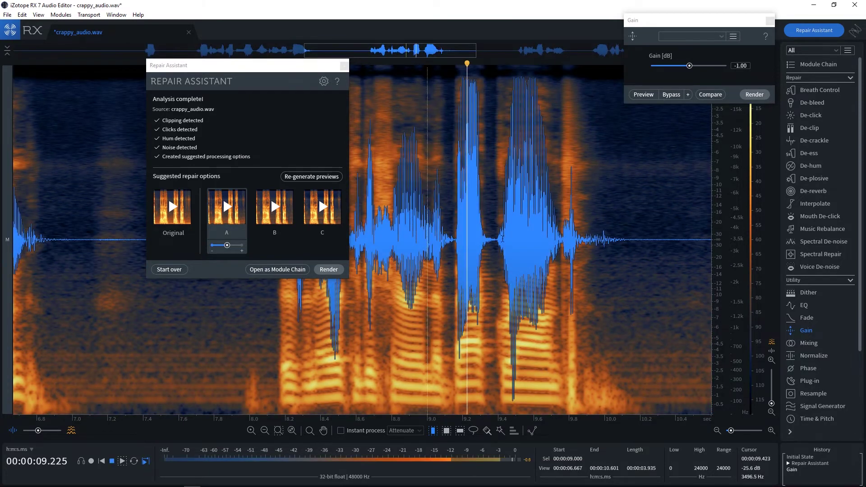
{"action": "scroll", "coordinate": [507, 241], "scroll_direction": "down", "scroll_amount": 3}
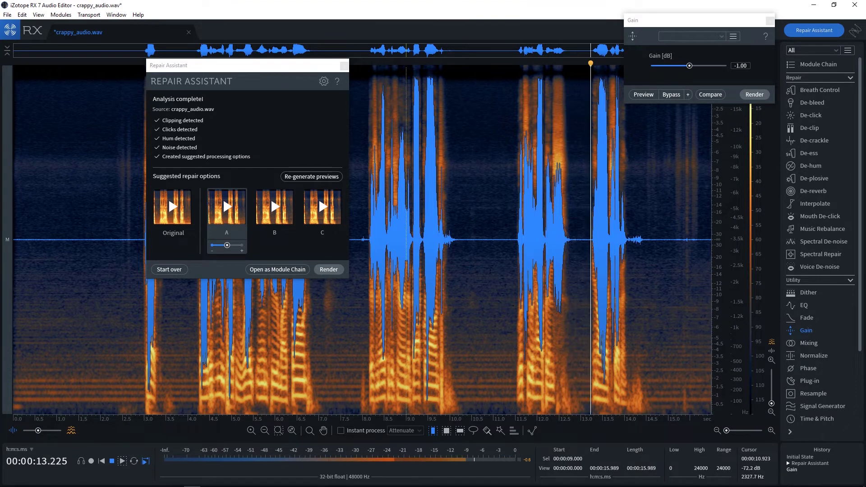
{"action": "key", "text": "space"}
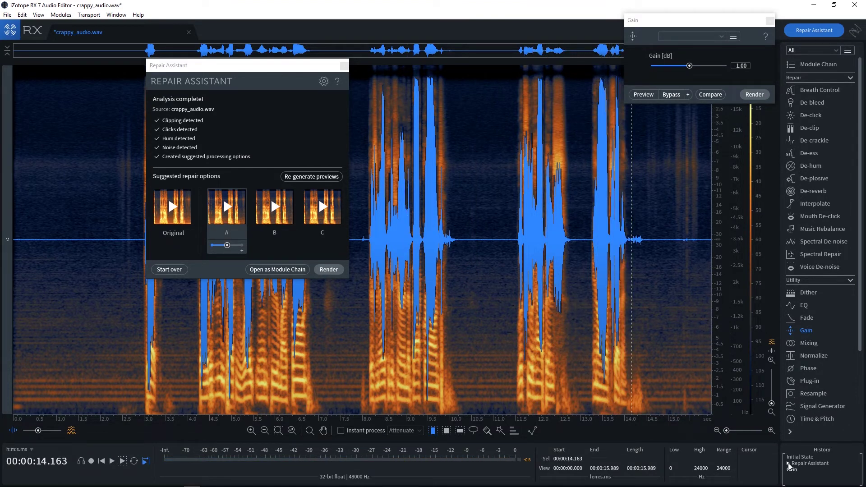
{"action": "left_click", "coordinate": [788, 466]}
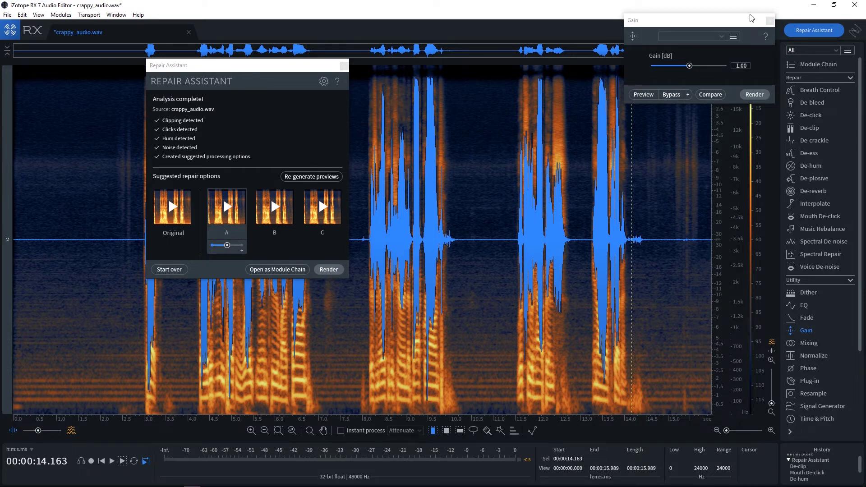
Close the Gain window and the Repair Assistant dialog, then scroll down the module list.
{"action": "left_click", "coordinate": [769, 20]}
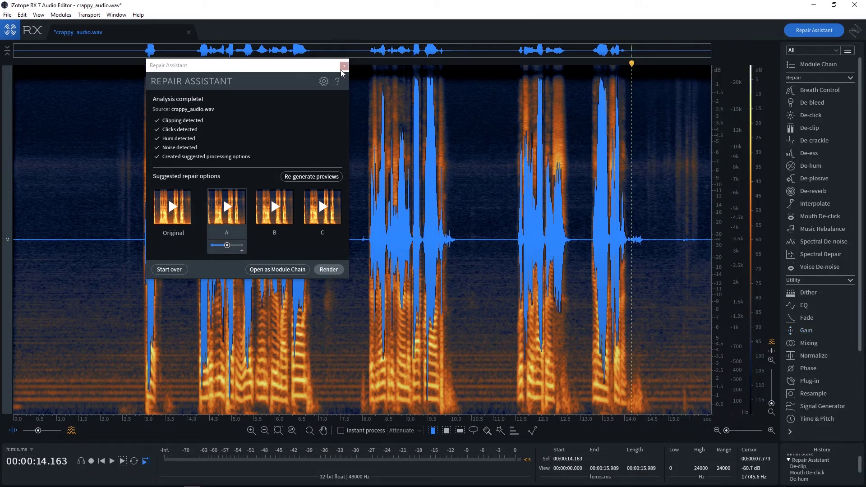
{"action": "mouse_move", "coordinate": [242, 207]}
{"action": "left_click", "coordinate": [343, 65]}
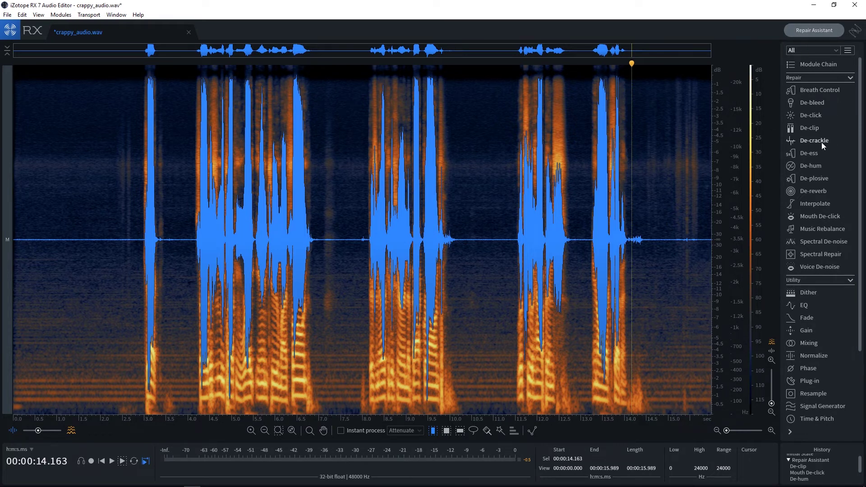
{"action": "scroll", "coordinate": [825, 144], "scroll_direction": "down", "scroll_amount": 1}
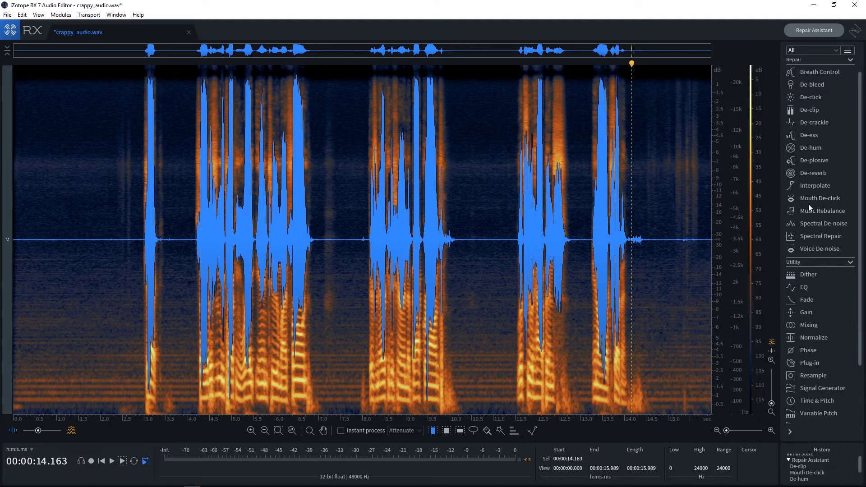
Preview around 11.4 s, then render De-plosive with default Sensitivity 5.0, Strength 5.0, 200 Hz limit.
{"action": "left_click", "coordinate": [814, 163]}
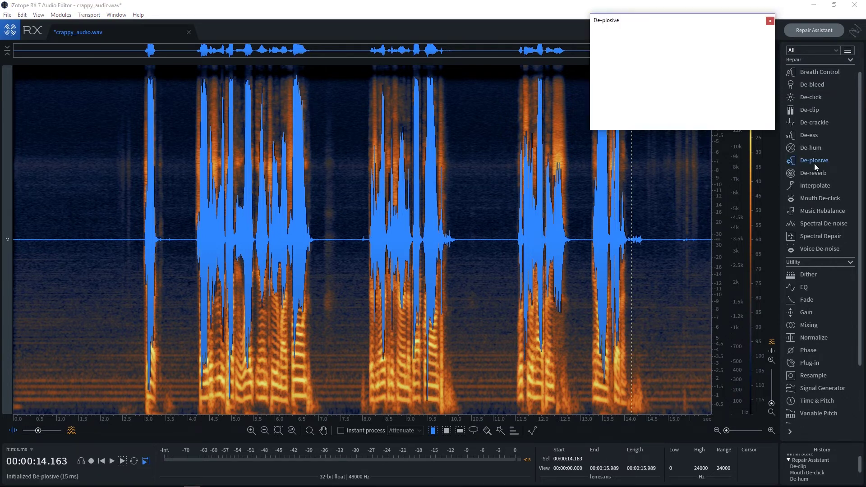
{"action": "left_click", "coordinate": [510, 219]}
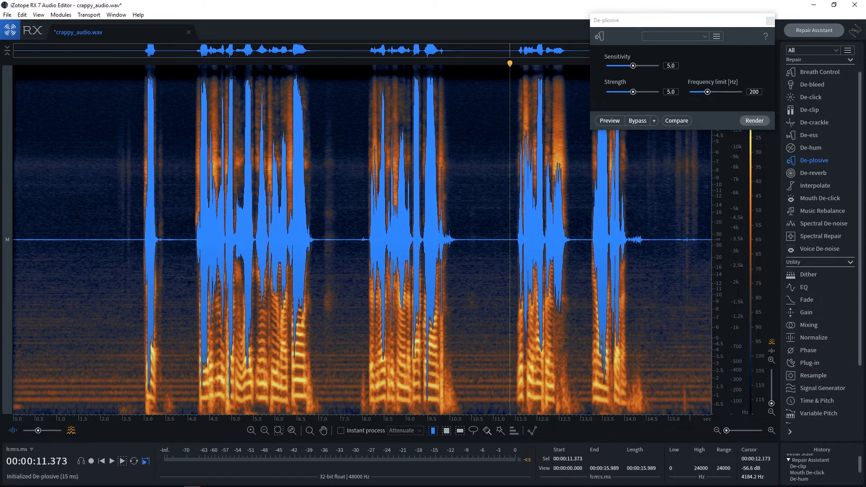
{"action": "key", "text": "space"}
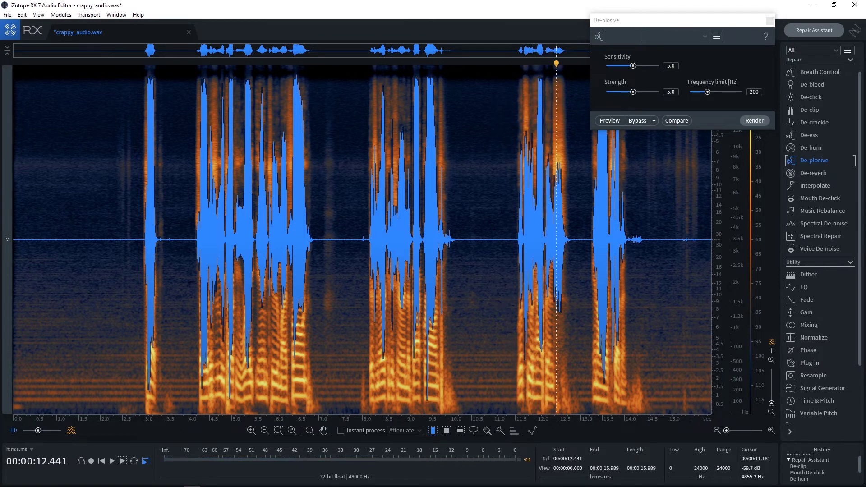
{"action": "left_click", "coordinate": [520, 226]}
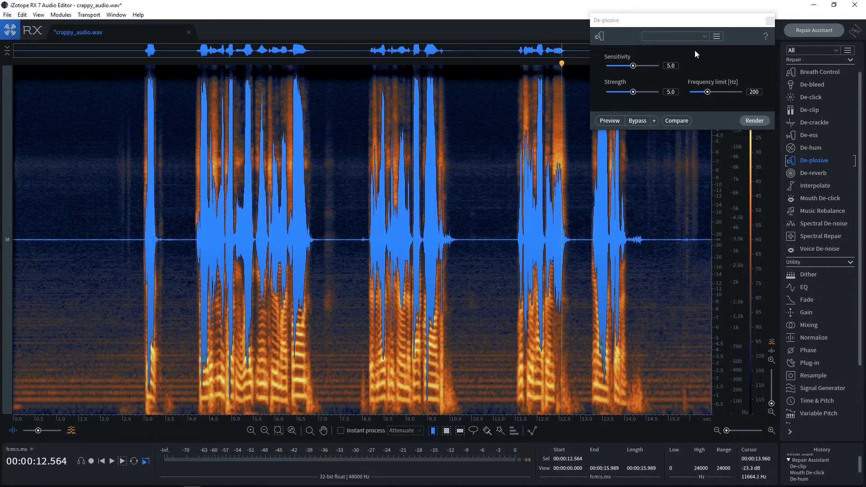
{"action": "left_click", "coordinate": [755, 123]}
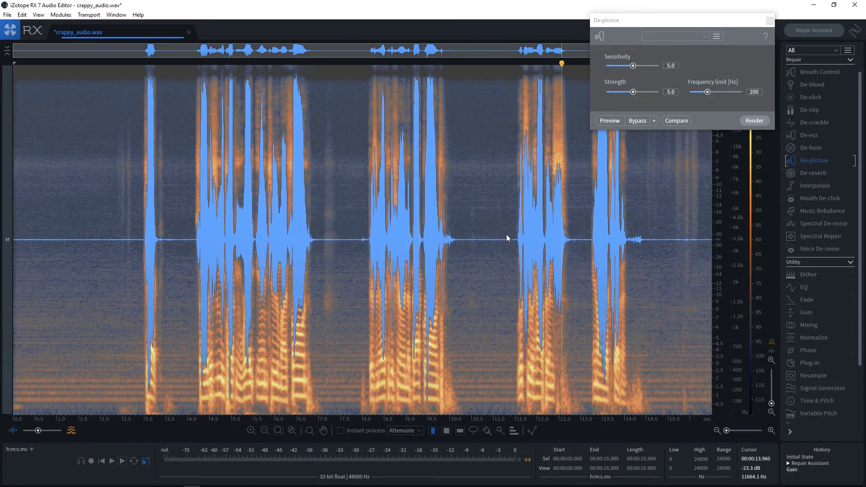
{"action": "left_click", "coordinate": [515, 215]}
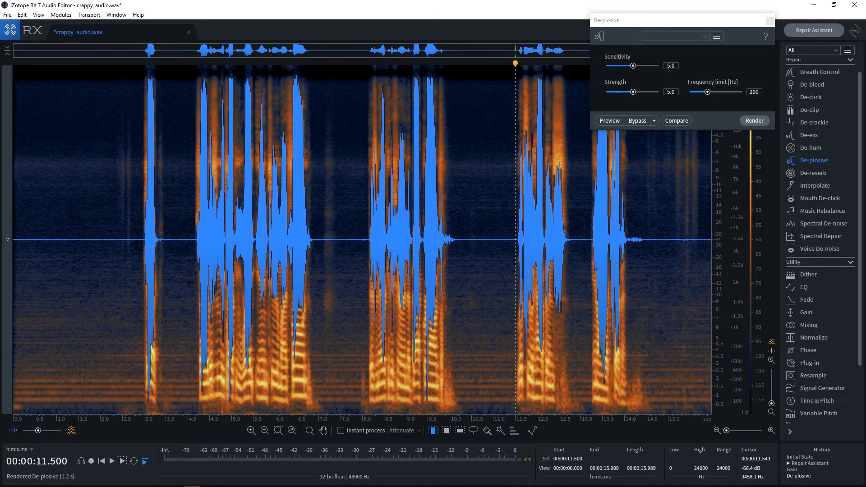
{"action": "key", "text": "space"}
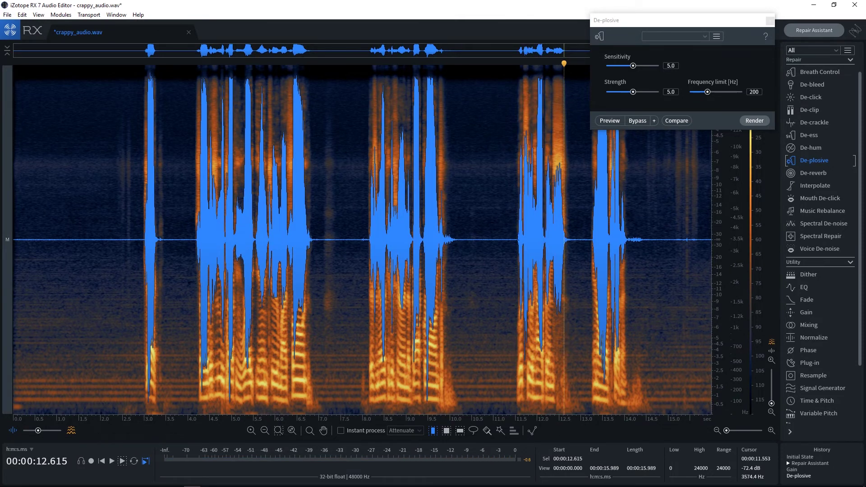
{"action": "left_click", "coordinate": [195, 210]}
{"action": "key", "text": "space"}
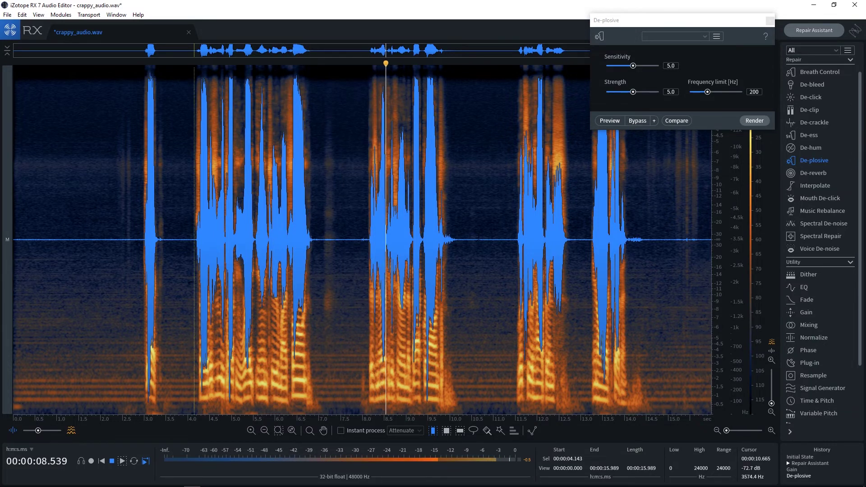
{"action": "key", "text": "space"}
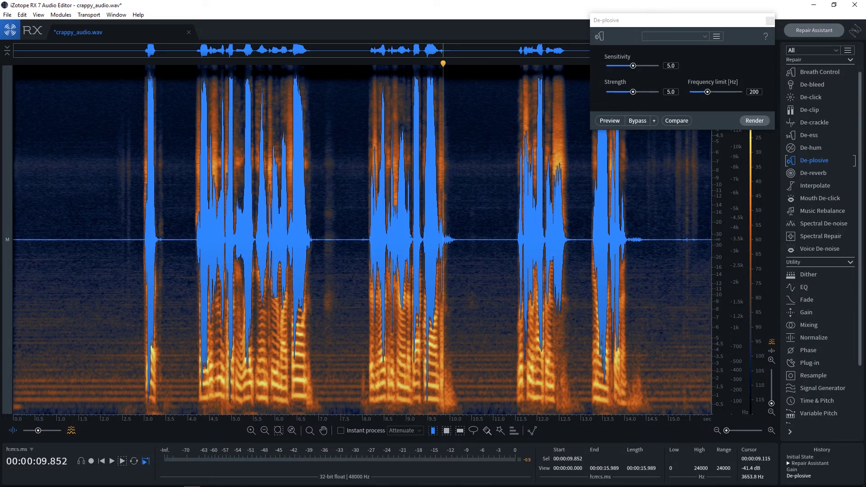
{"action": "left_click", "coordinate": [789, 470]}
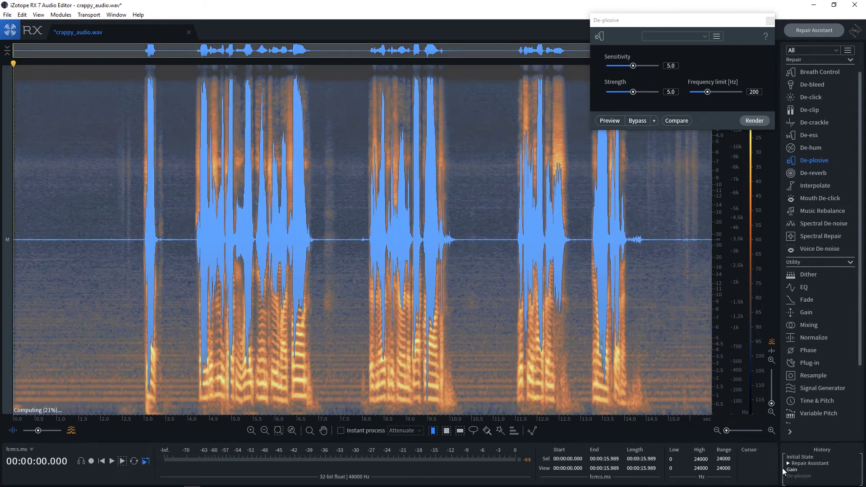
{"action": "left_click", "coordinate": [361, 240]}
{"action": "key", "text": "space"}
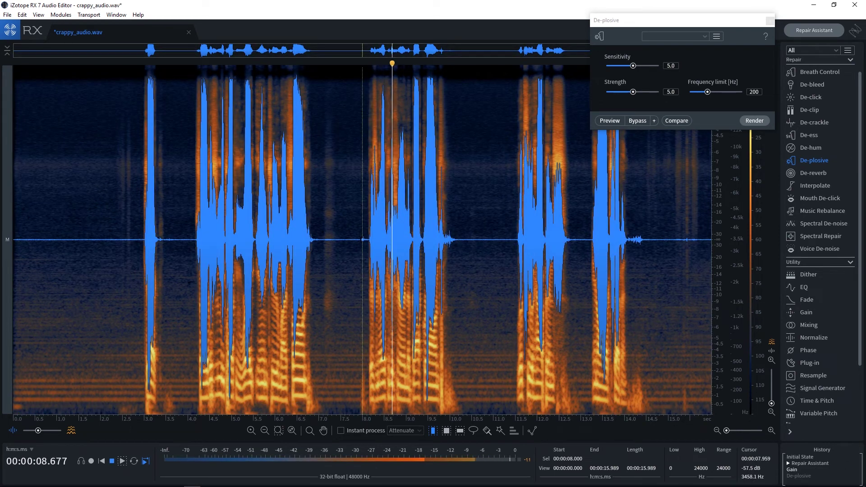
{"action": "key", "text": "space"}
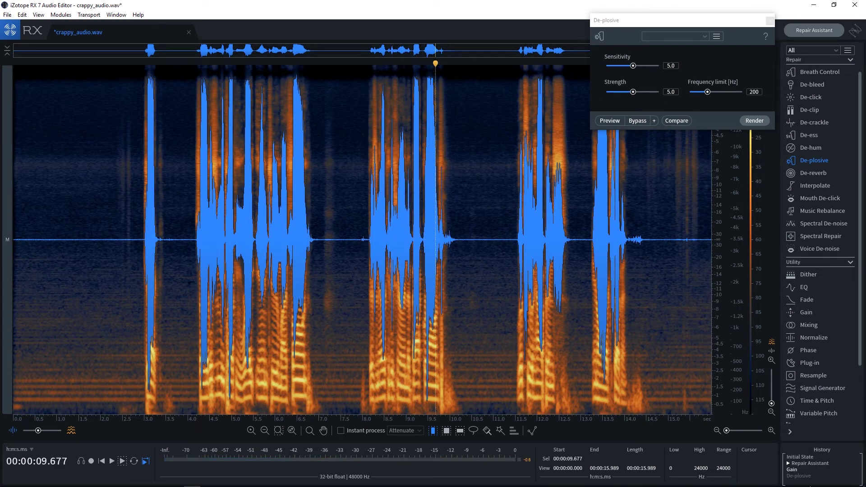
{"action": "left_click", "coordinate": [794, 475]}
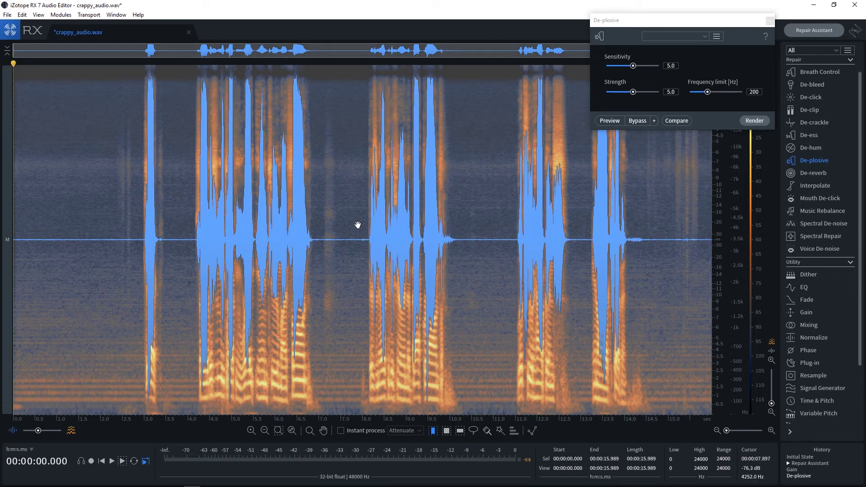
Close the De-plosive window to show the De-plosive-processed crappy_audio.wav.
{"action": "left_click", "coordinate": [770, 21]}
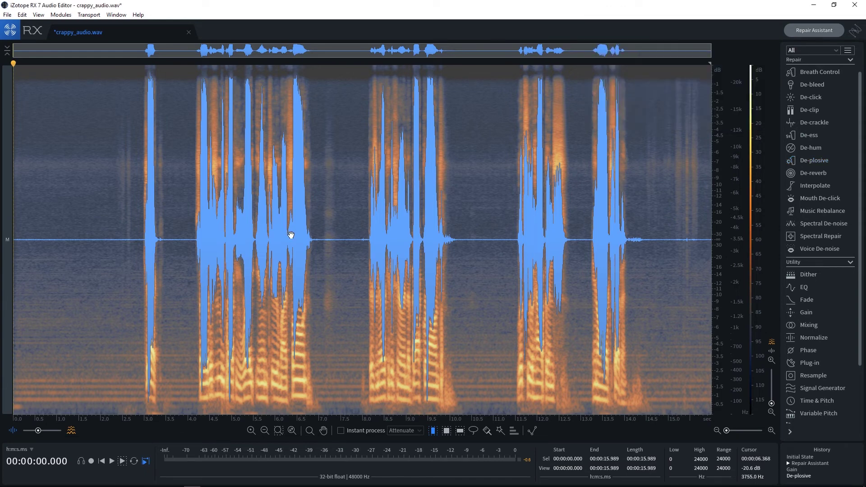